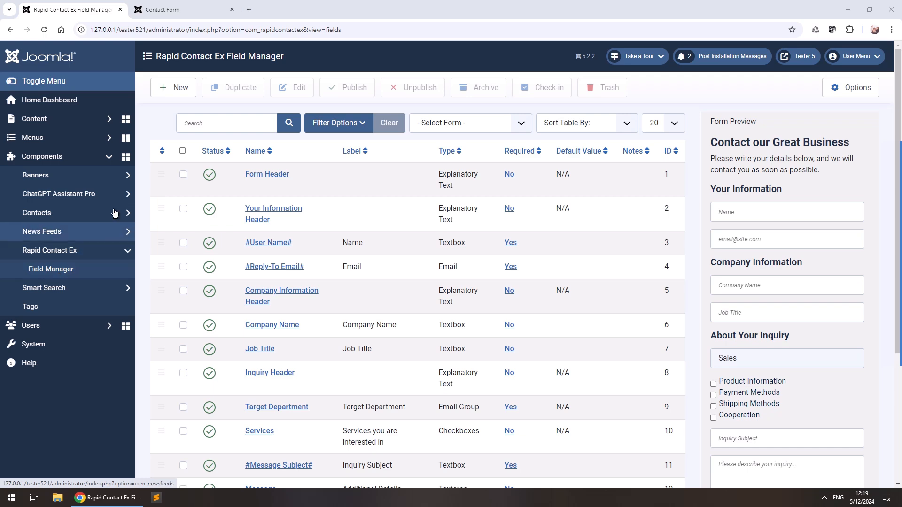
Step: Create a new form field in the Field Manager and name it Country
click(174, 90)
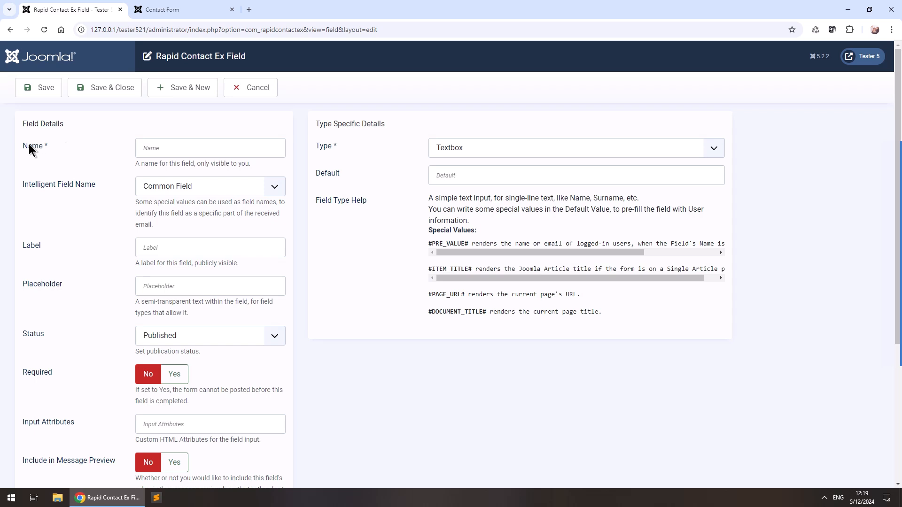
click(184, 150)
text(Country)
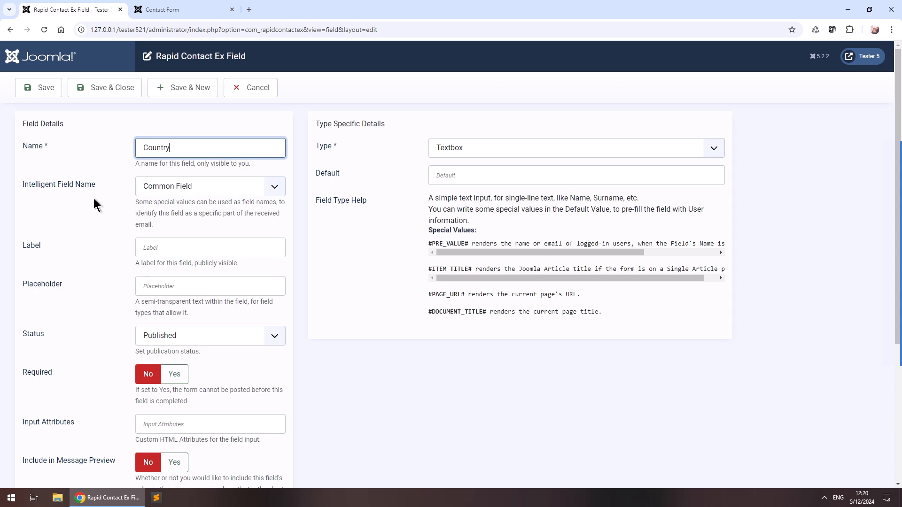
Step: Try Message Subject as the intelligent field name, and restore Common Field with the name Country
click(158, 194)
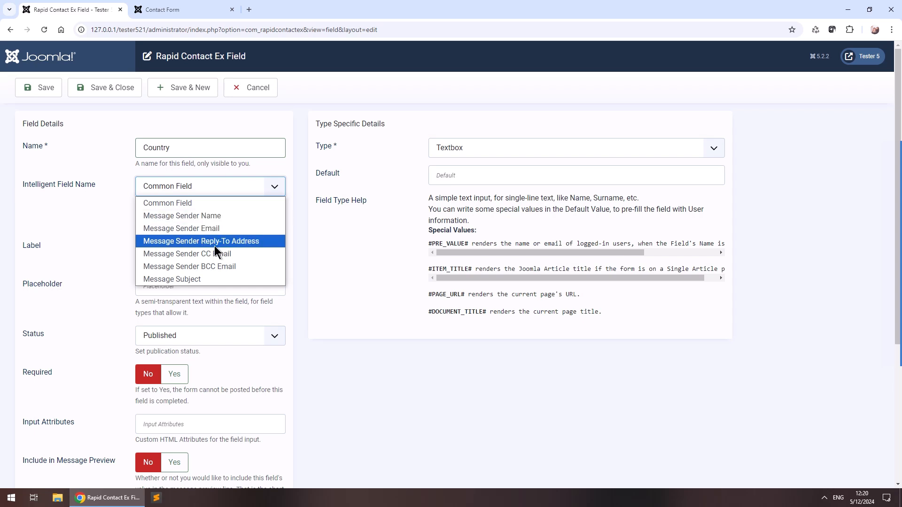
click(208, 281)
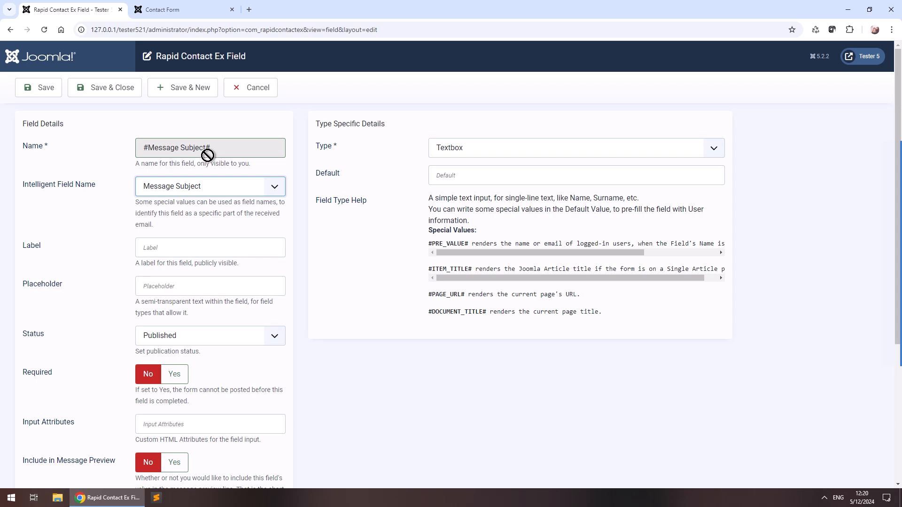
click(197, 188)
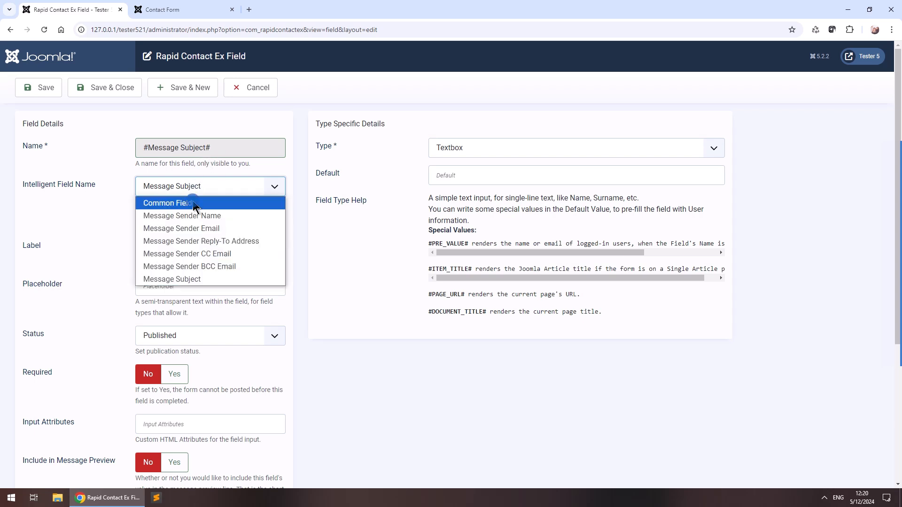
click(188, 200)
drag(235, 147, 71, 146)
text(Country)
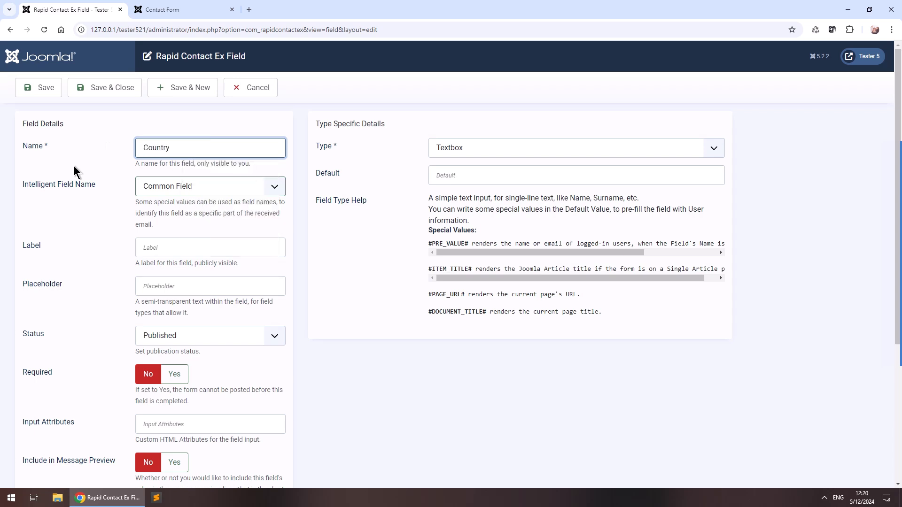
Step: Set the new field's public label to Country
click(78, 212)
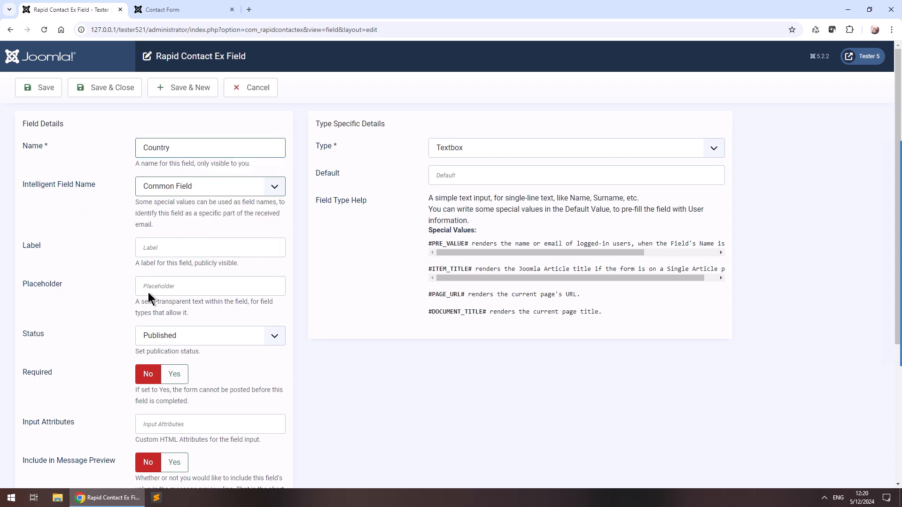
click(167, 252)
text(Country)
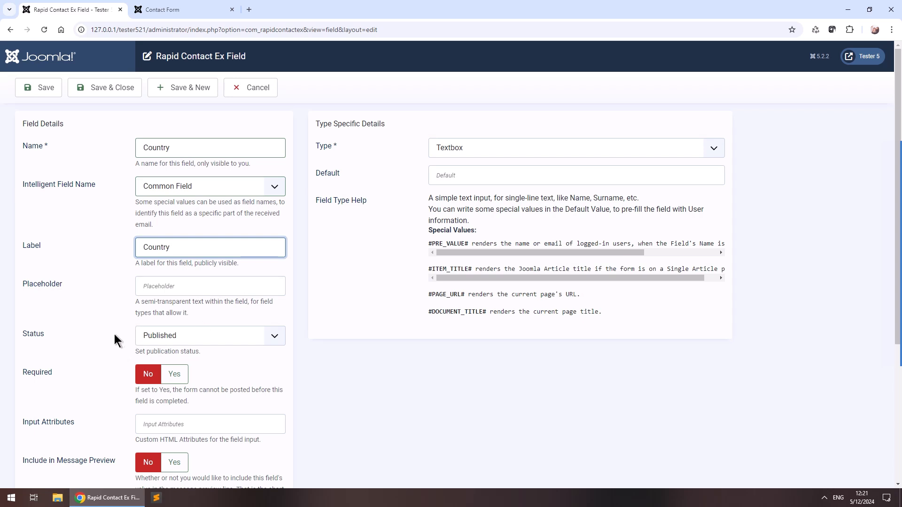
Step: Review the remaining field settings and try the Textarea and Email types for the Country field
scroll(111, 337, down, 1)
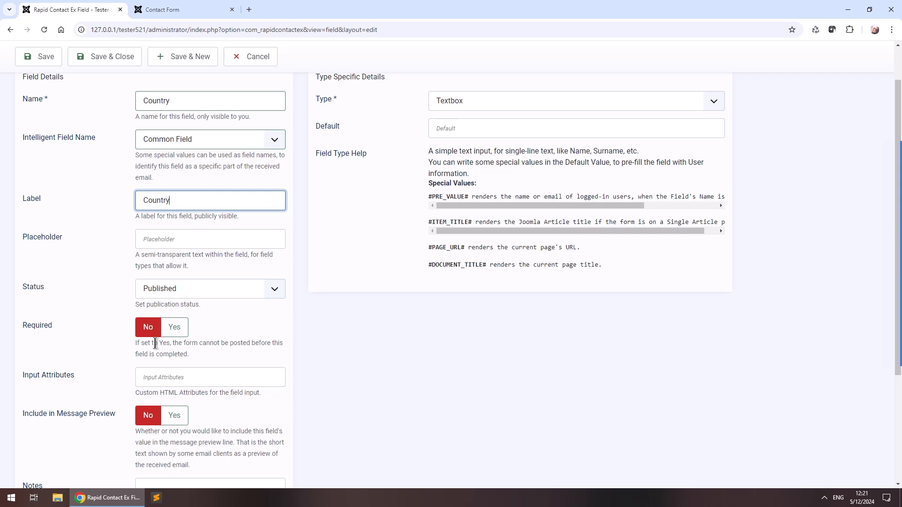
scroll(78, 332, down, 3)
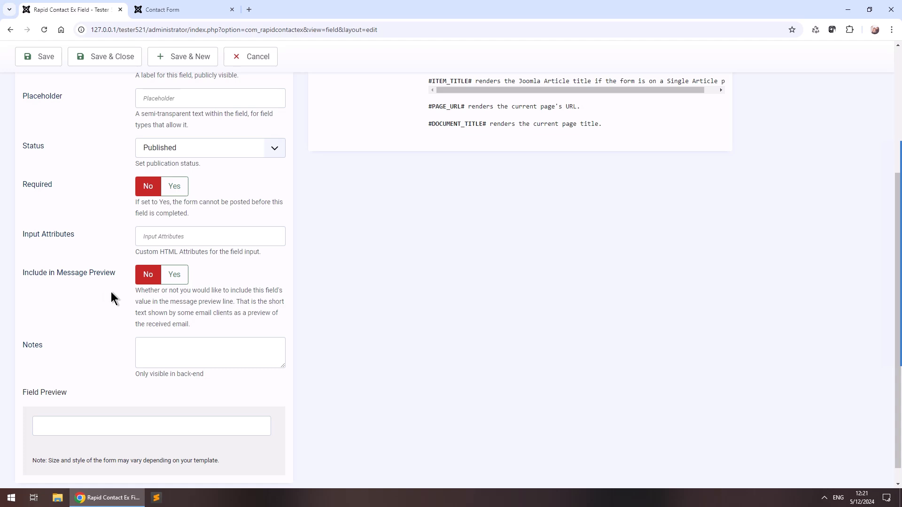
scroll(112, 297, up, 5)
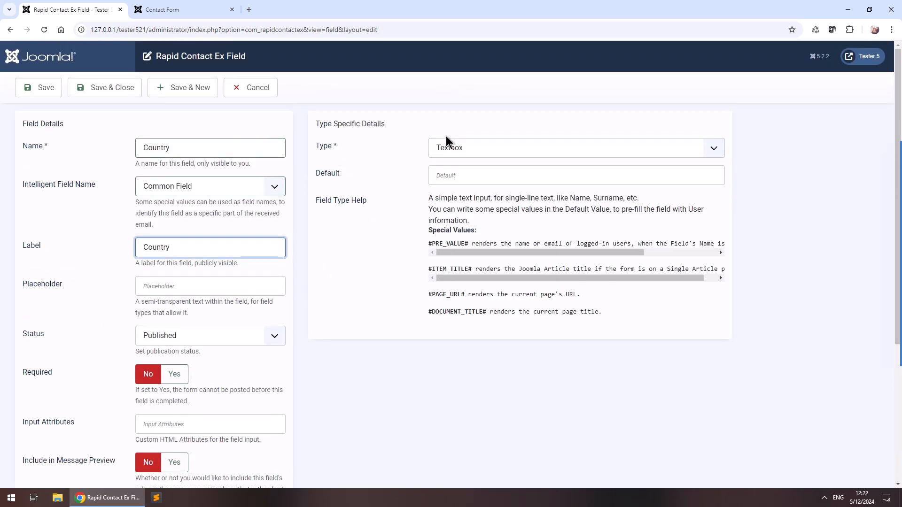
click(467, 148)
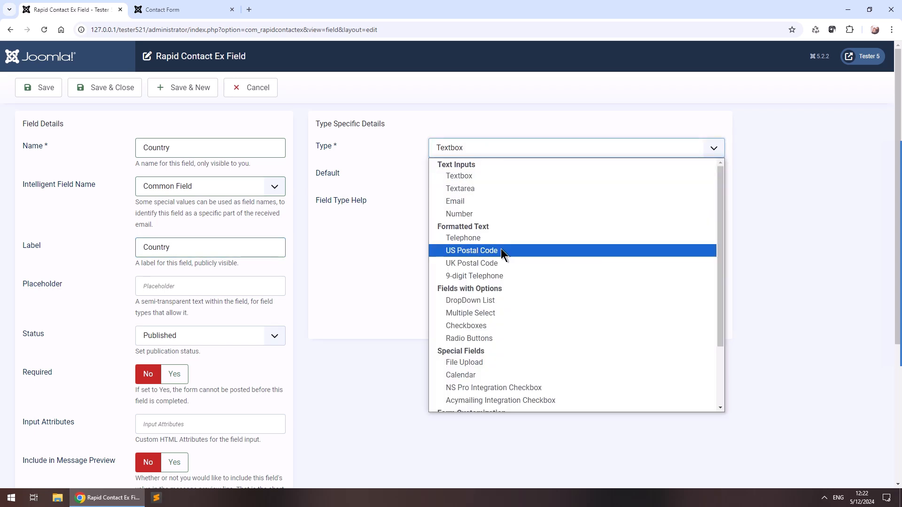
click(483, 190)
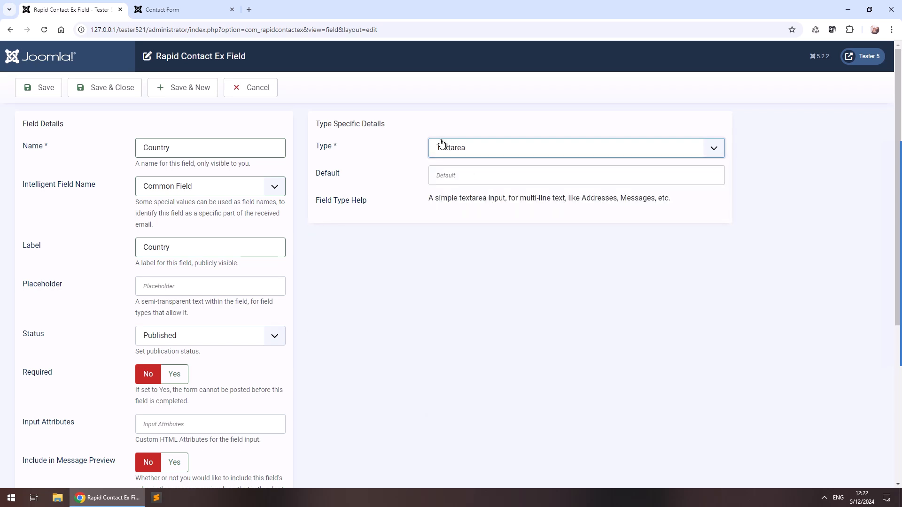
click(473, 145)
click(480, 201)
Step: Make the Country field a DropDown List with the values USA;UK;Greece
click(475, 147)
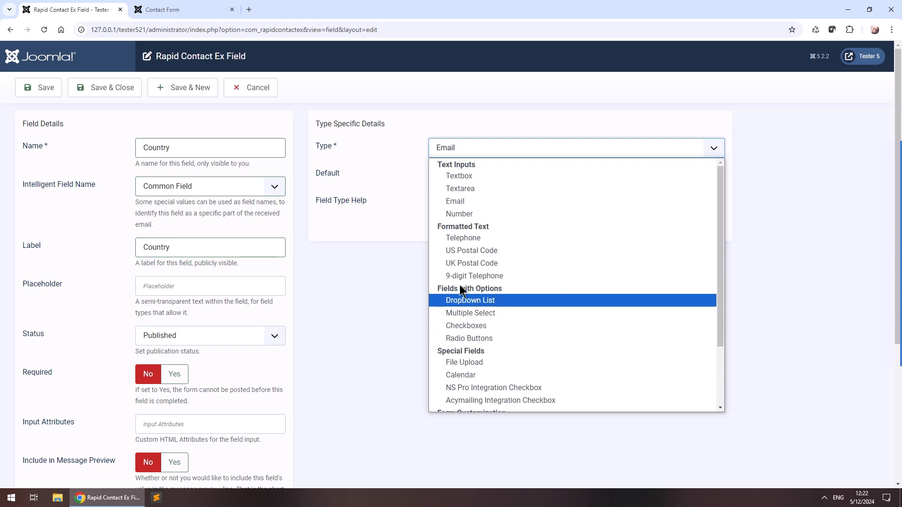
click(497, 302)
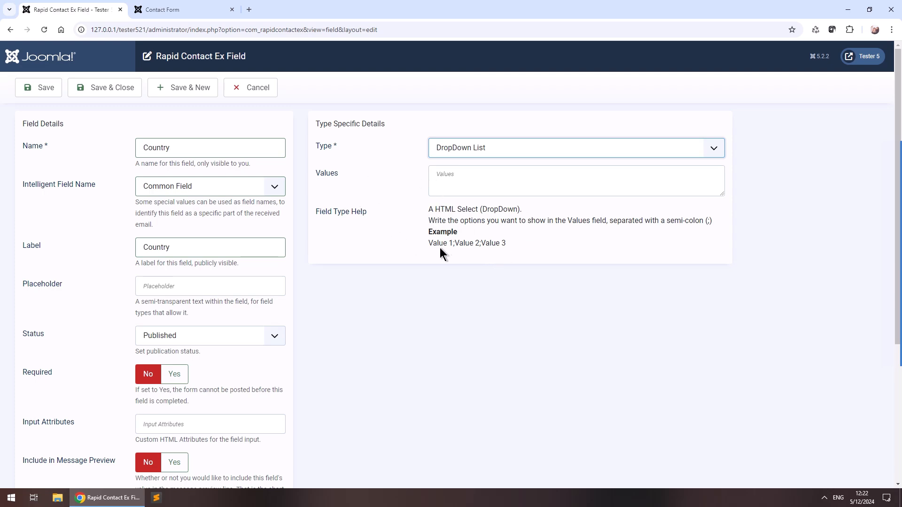
scroll(354, 258, down, 5)
scroll(370, 273, up, 5)
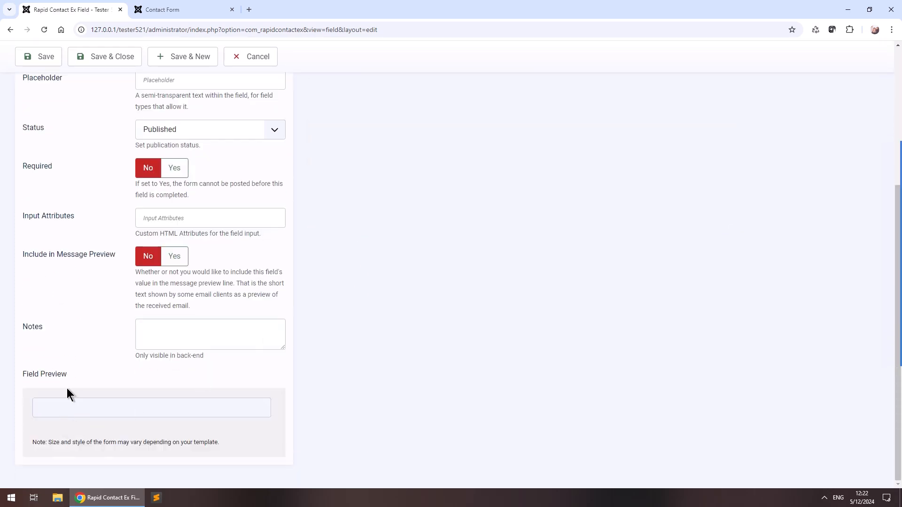
scroll(387, 380, up, 5)
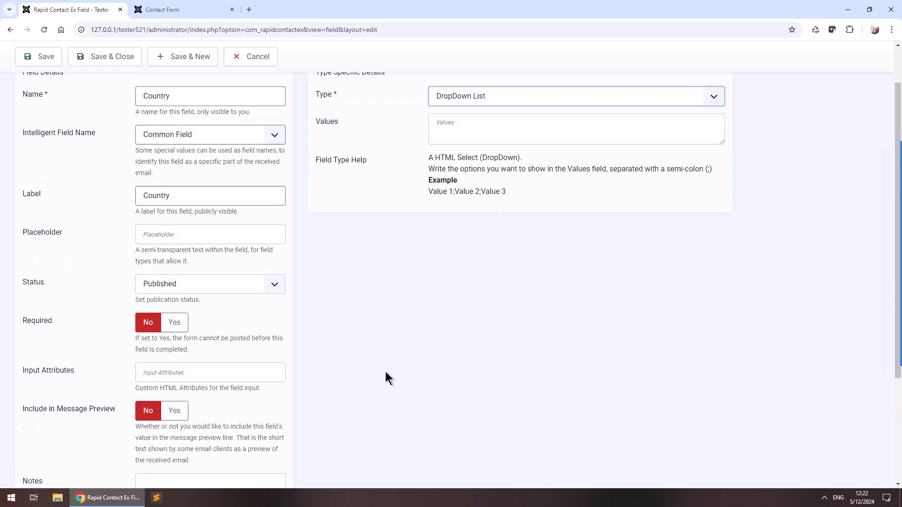
click(486, 185)
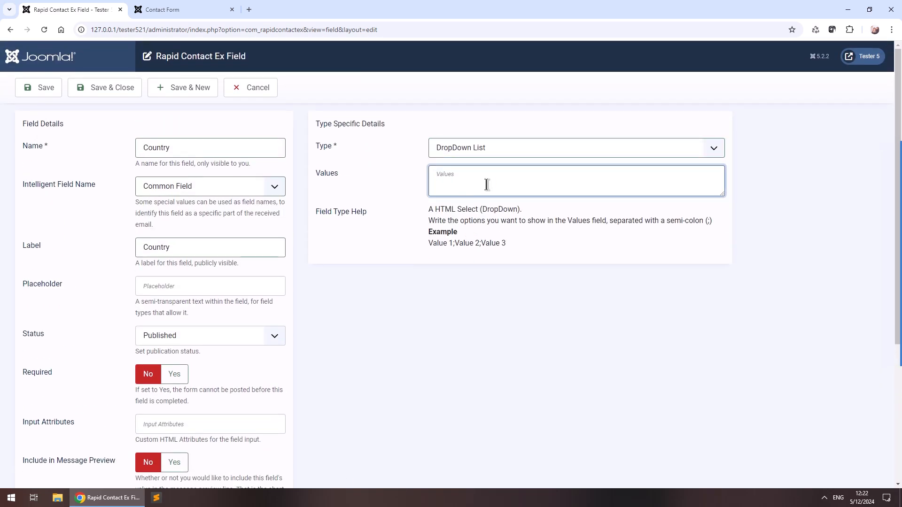
text(USA;UK;Greece)
click(334, 288)
Step: Examine the options offered by the drop-down in the field preview and compare them with the entered values
scroll(336, 300, down, 4)
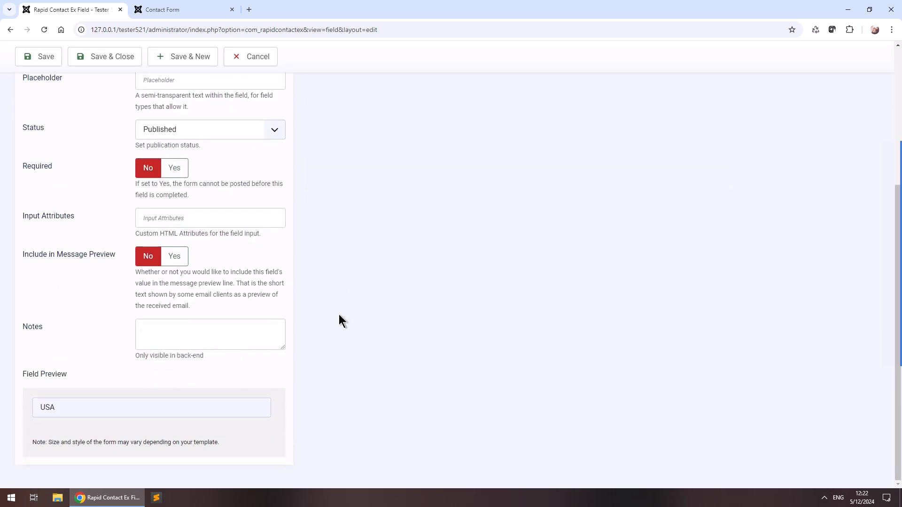
click(57, 413)
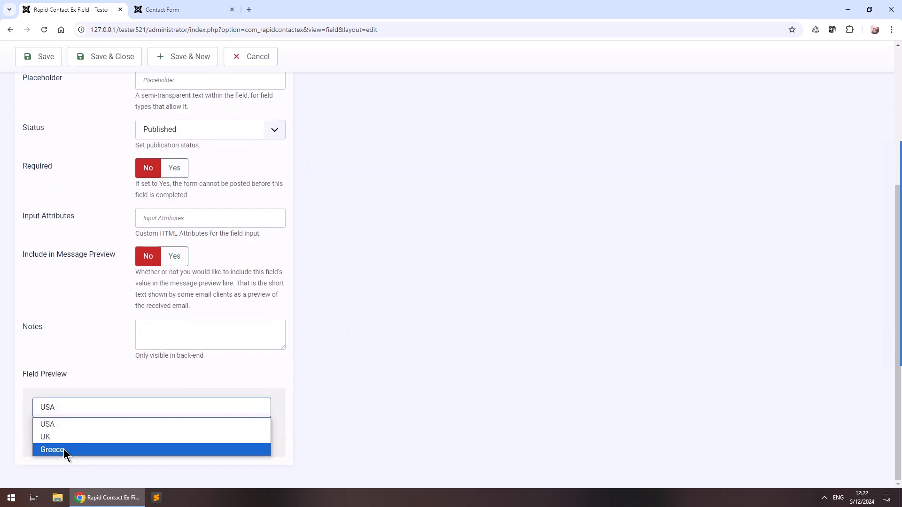
click(430, 331)
scroll(436, 323, up, 4)
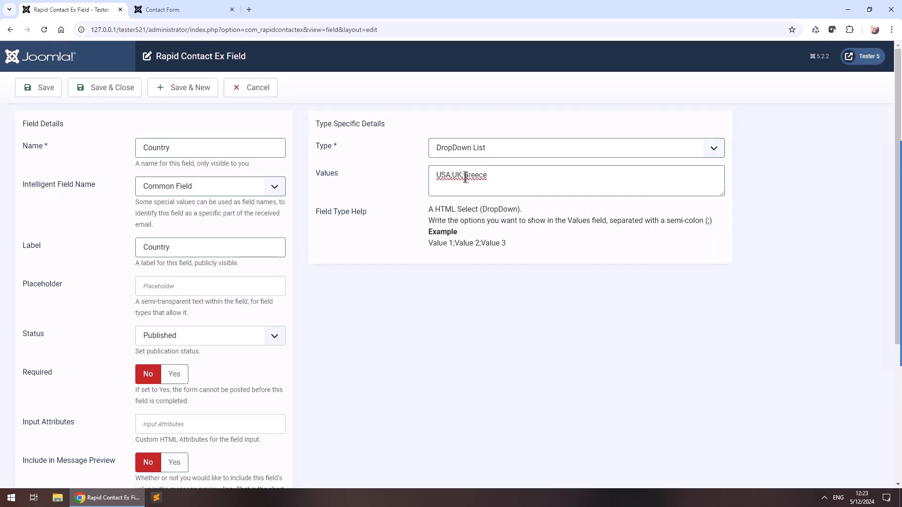
scroll(470, 282, down, 5)
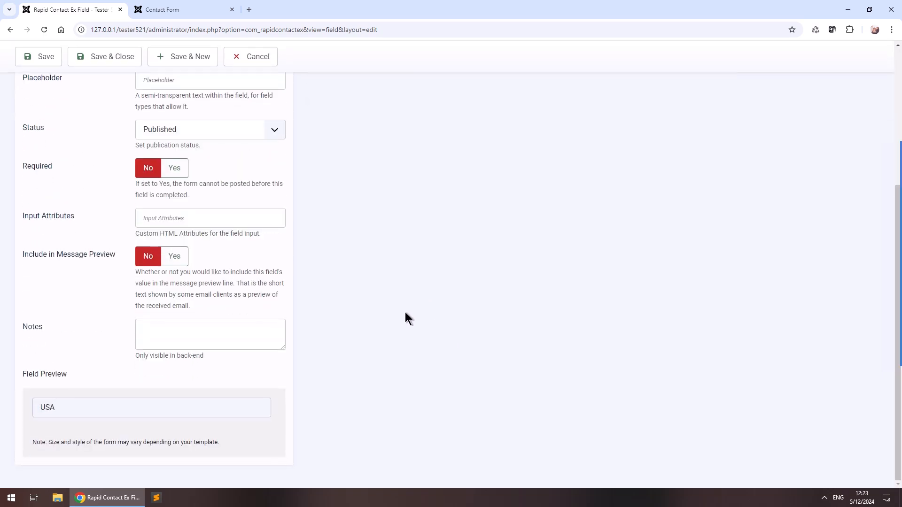
click(73, 412)
click(337, 381)
scroll(343, 369, up, 3)
scroll(350, 371, up, 1)
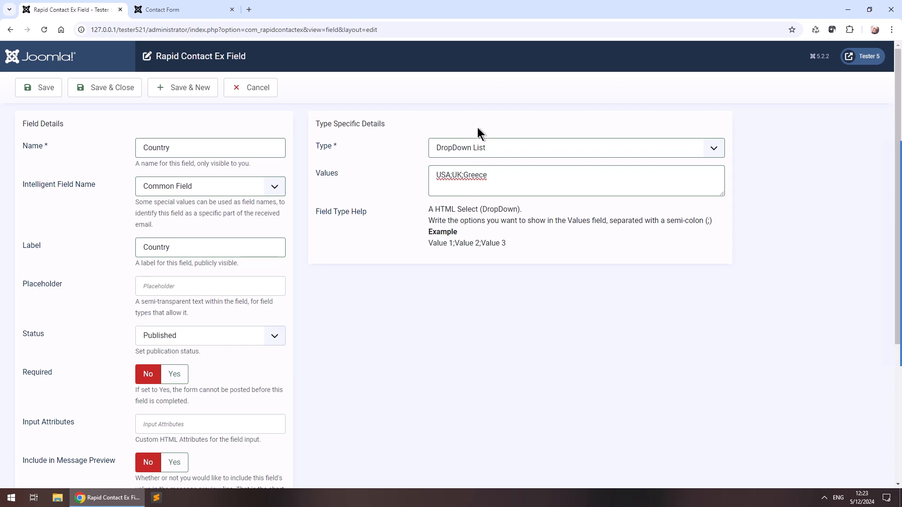
Step: Try the Checkboxes and Radio Buttons types for the Country field, comparing how each one appears in the field preview
click(488, 151)
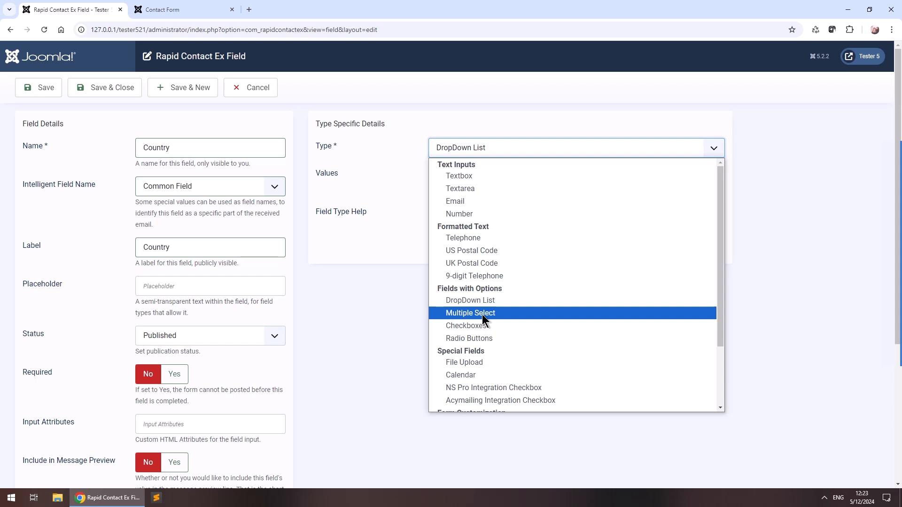
click(497, 330)
scroll(479, 335, down, 5)
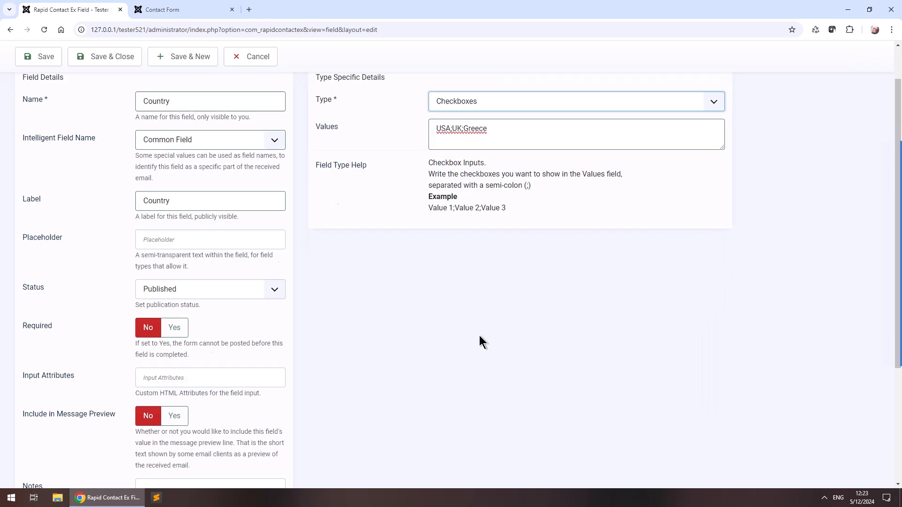
scroll(387, 396, up, 5)
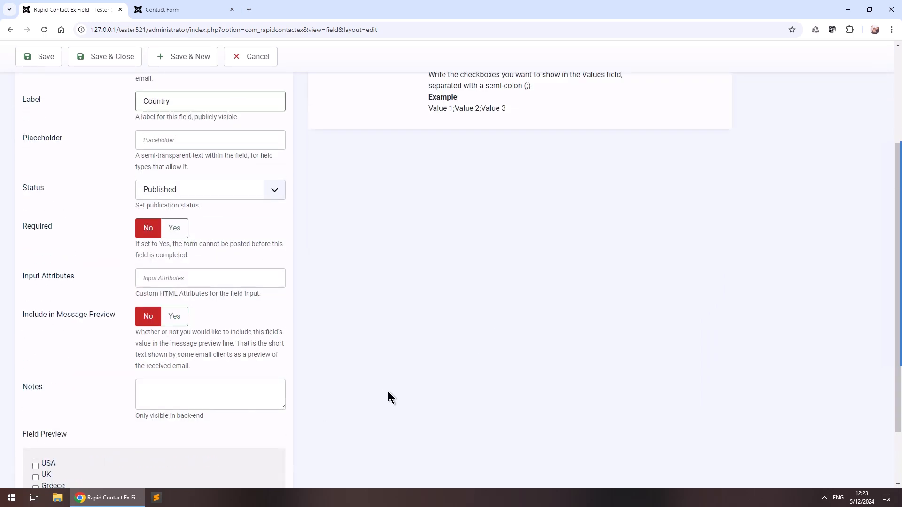
click(473, 146)
click(468, 339)
scroll(376, 350, down, 5)
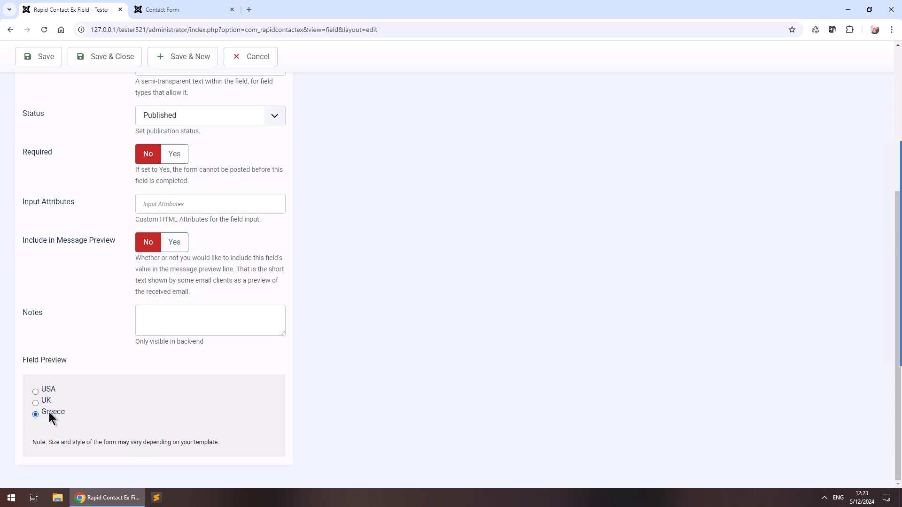
scroll(217, 324, up, 5)
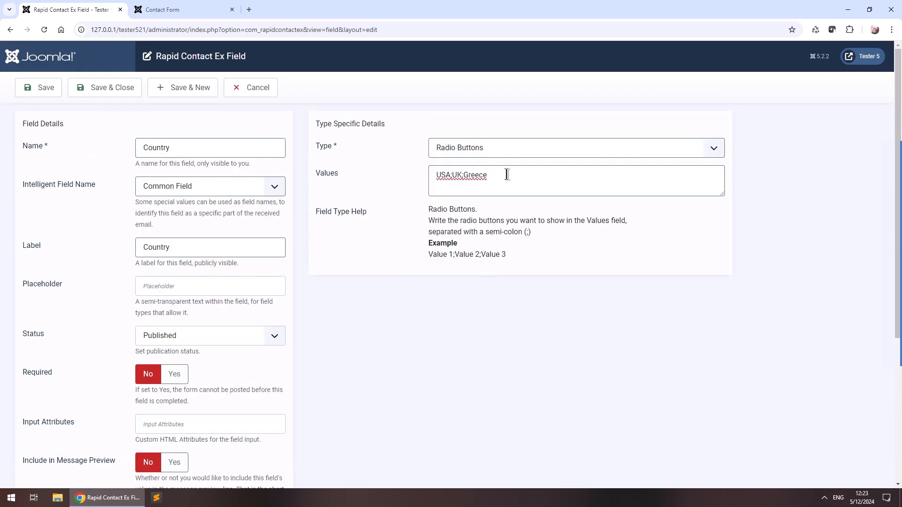
click(506, 147)
click(473, 320)
scroll(129, 417, down, 5)
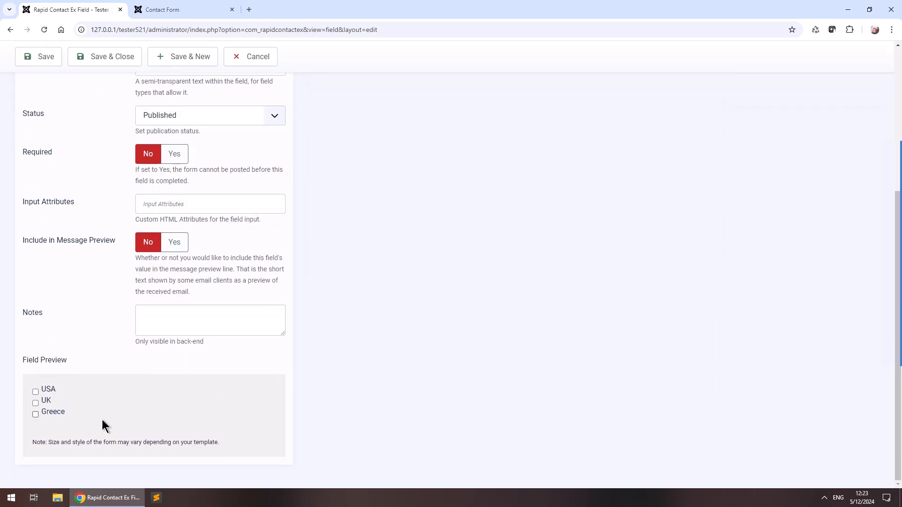
scroll(52, 402, up, 5)
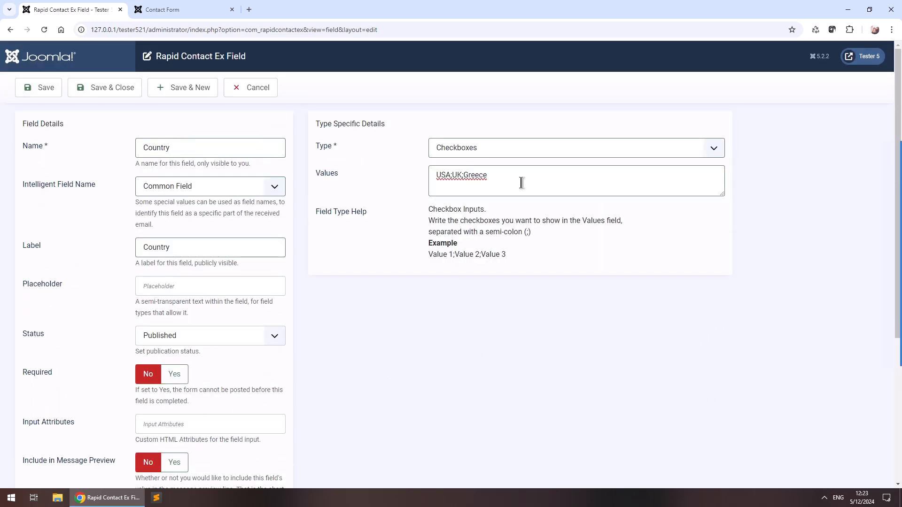
Step: Try the Explanatory Text type for the Country field
click(514, 148)
scroll(512, 260, down, 3)
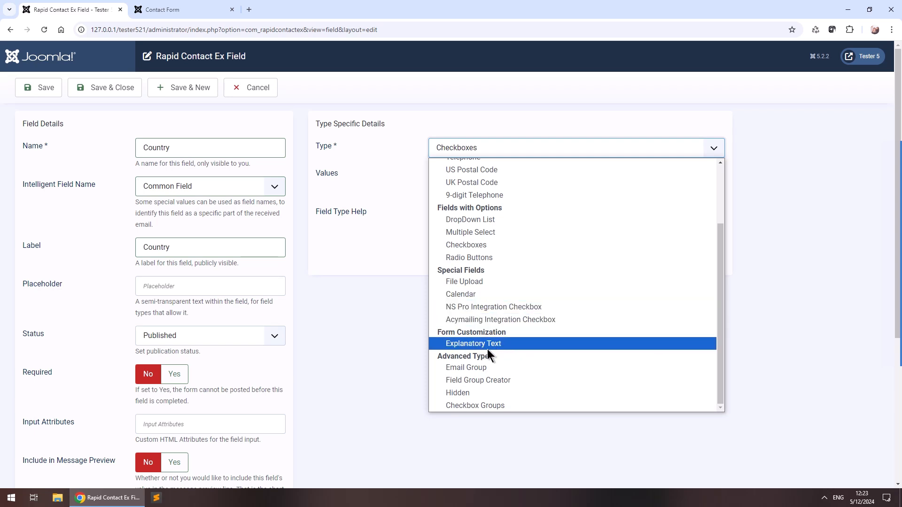
click(510, 352)
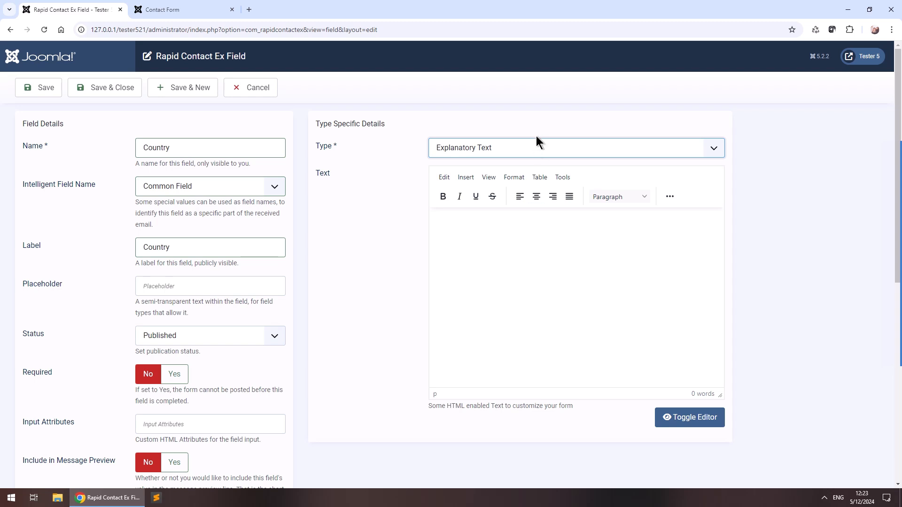
Step: Set the Country field's type back to DropDown List and check the field preview
click(535, 149)
scroll(564, 375, down, 2)
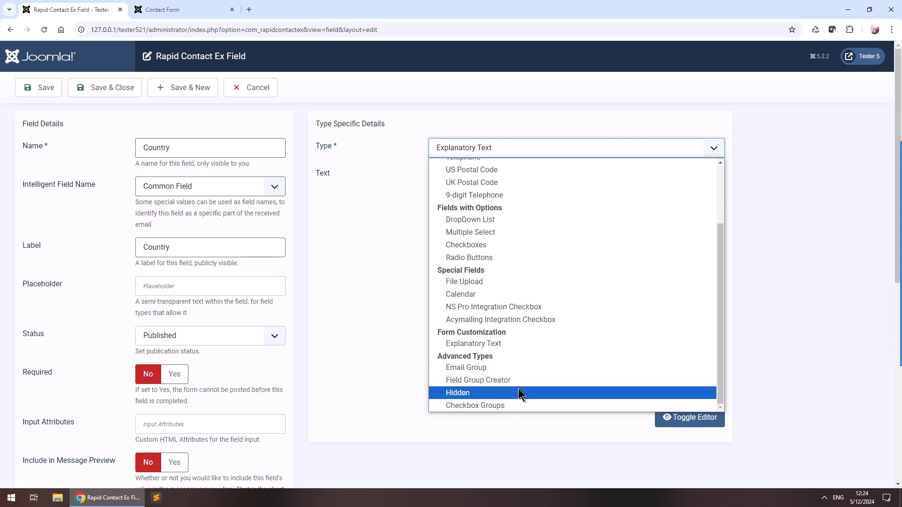
scroll(511, 377, up, 2)
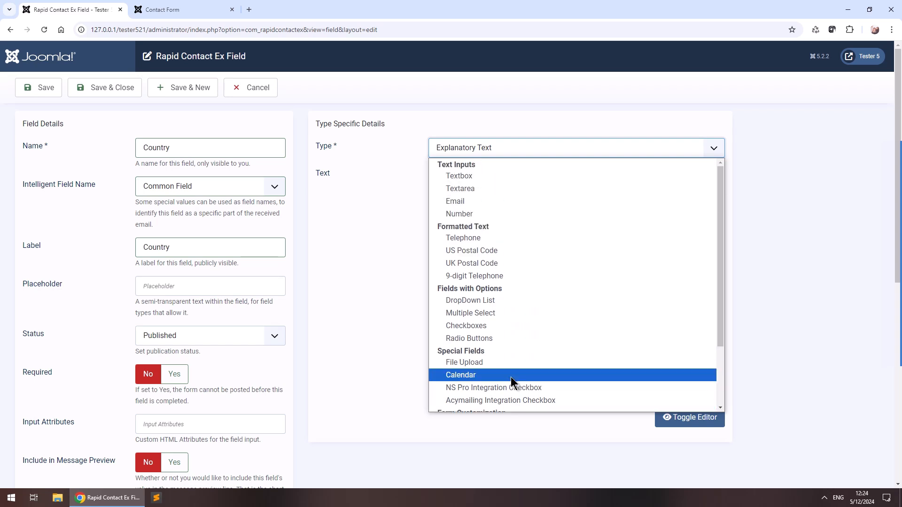
click(509, 305)
scroll(455, 240, down, 5)
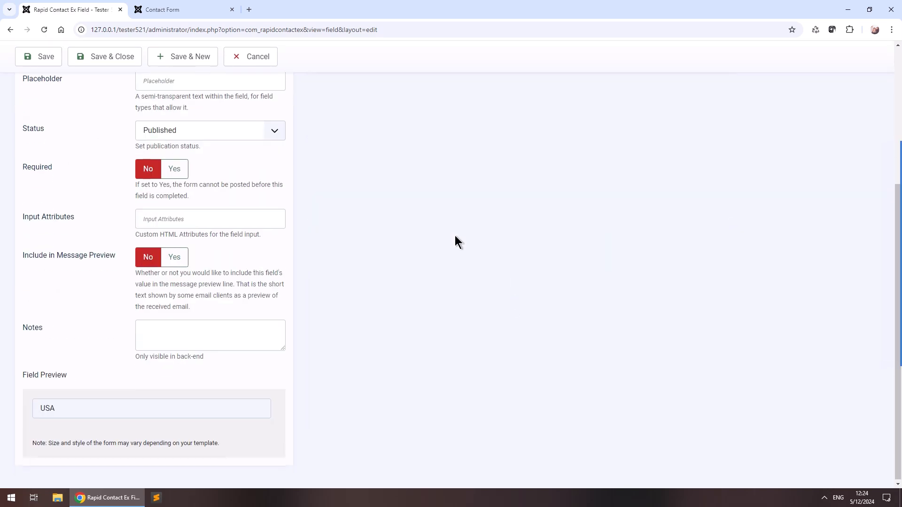
Step: Save the Country field and check its drop-down options on the reloaded Contact Form page of the site
scroll(451, 313, up, 5)
click(37, 87)
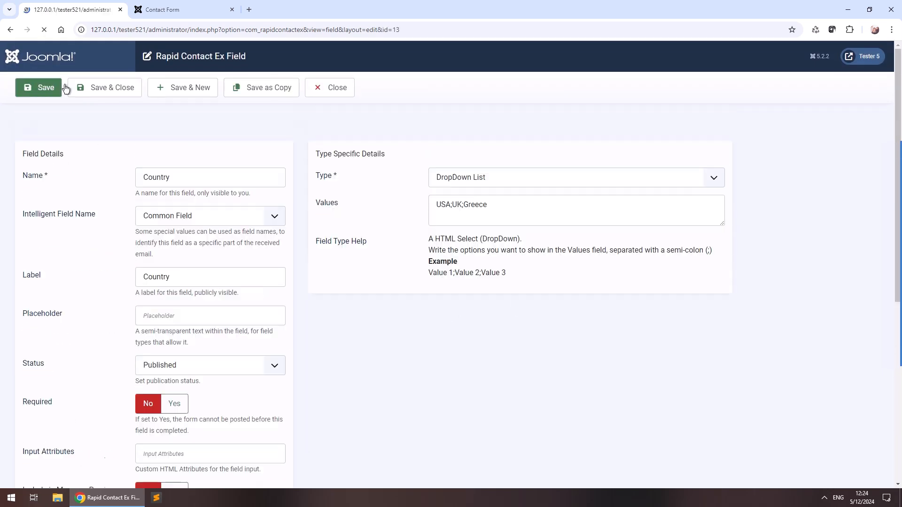
click(185, 18)
click(44, 30)
scroll(83, 200, down, 7)
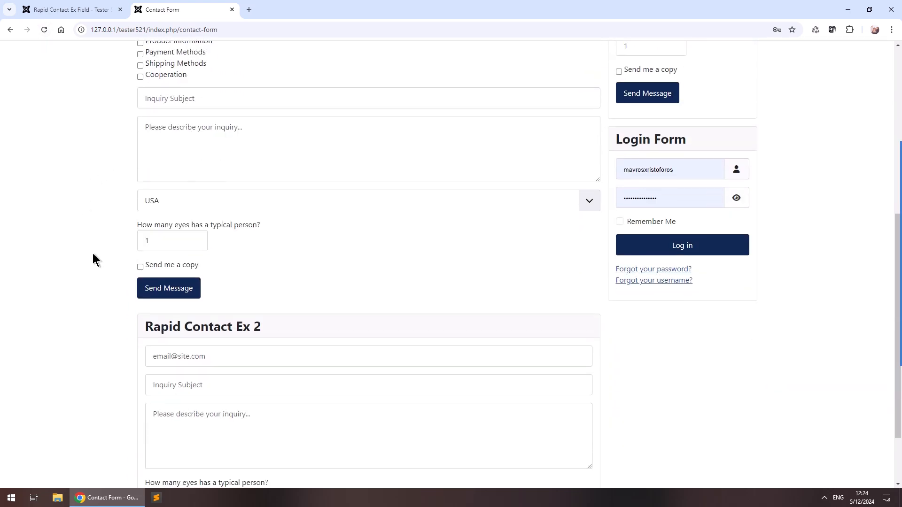
scroll(129, 250, up, 1)
click(174, 256)
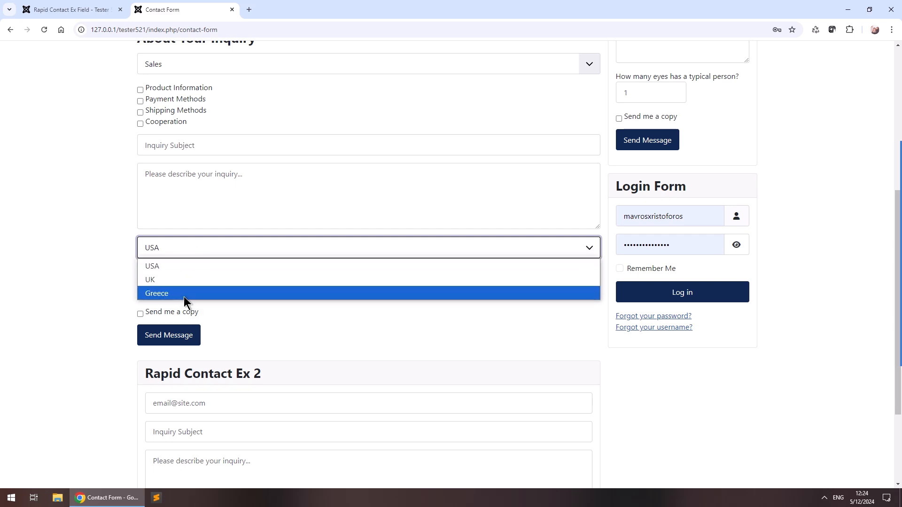
click(91, 265)
Step: Save and close the Country field in the administrator, and review its entry in the Field Manager list
click(57, 7)
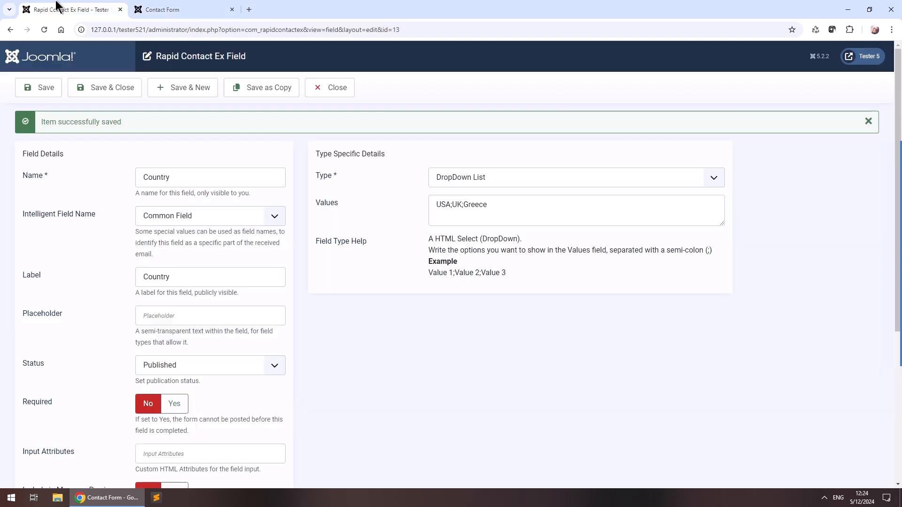
click(107, 88)
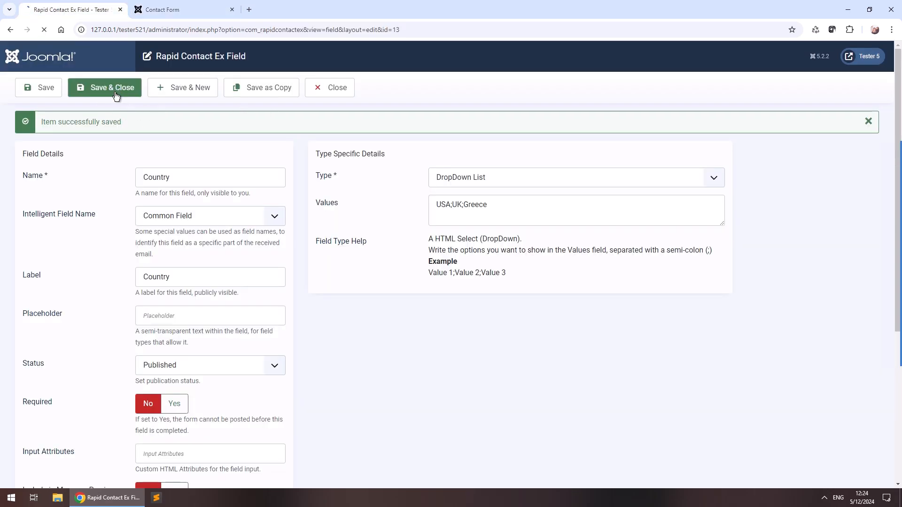
scroll(405, 312, down, 4)
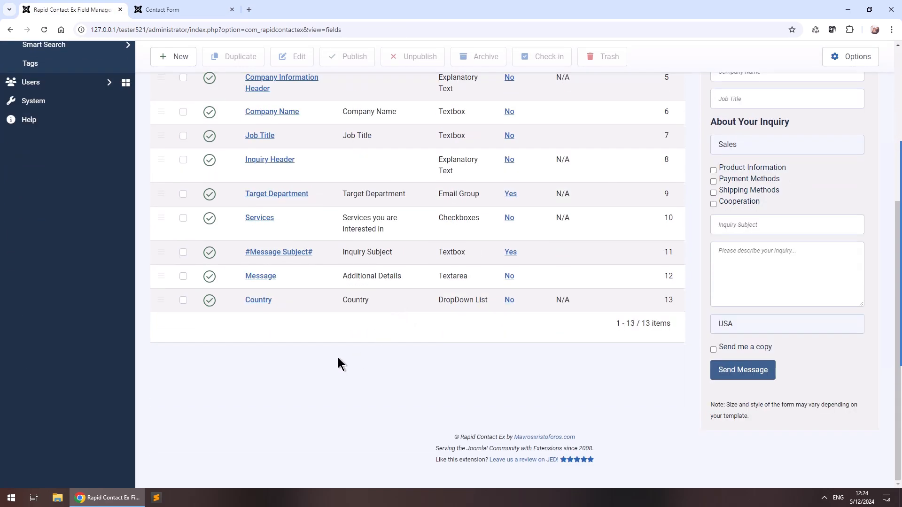
scroll(338, 362, up, 2)
scroll(402, 371, up, 3)
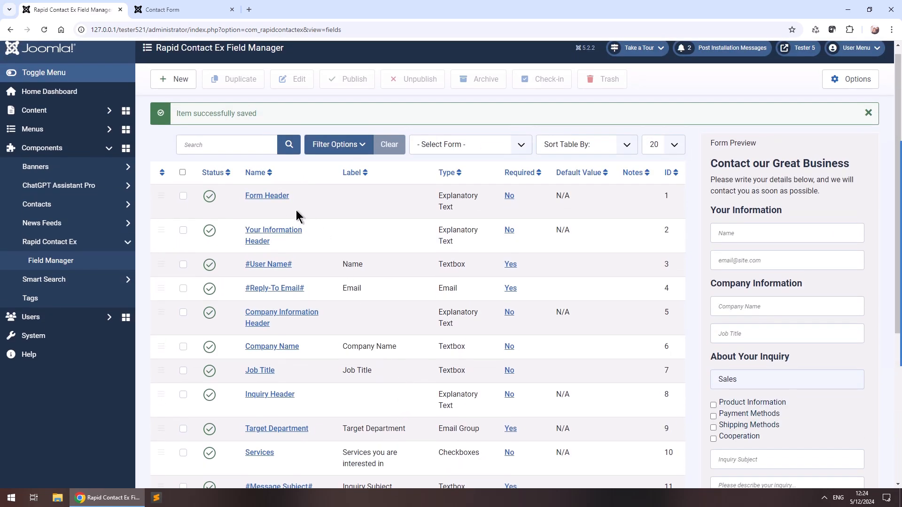
Step: Sort the field list by ascending order and move the Country field directly below #Reply-To Email#
click(163, 173)
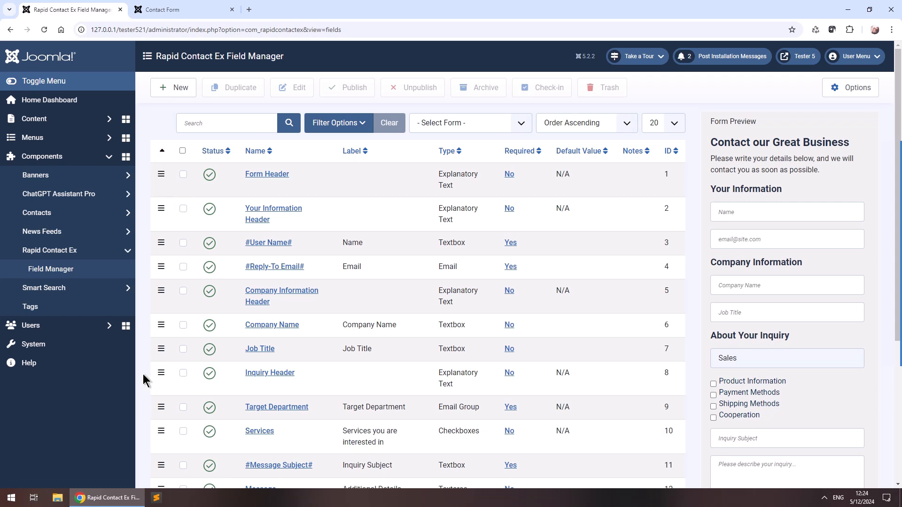
scroll(140, 382, down, 2)
drag(160, 419, 166, 193)
scroll(306, 202, up, 2)
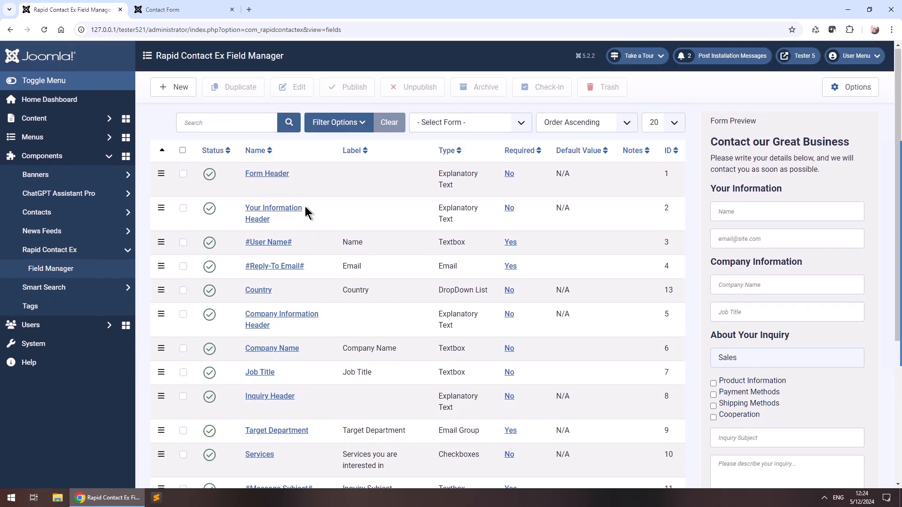
Step: Reload the site's Contact Form page and check the Country drop-down's new position and its options
click(180, 10)
click(44, 30)
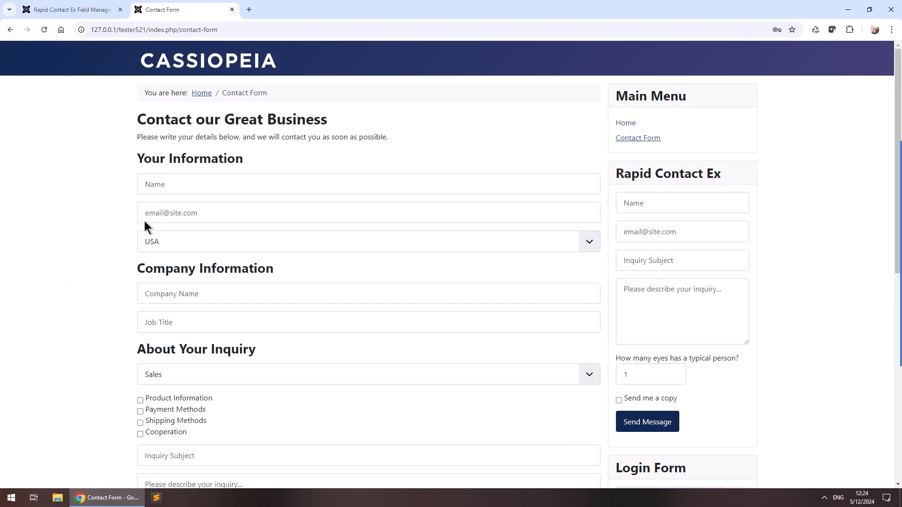
click(198, 240)
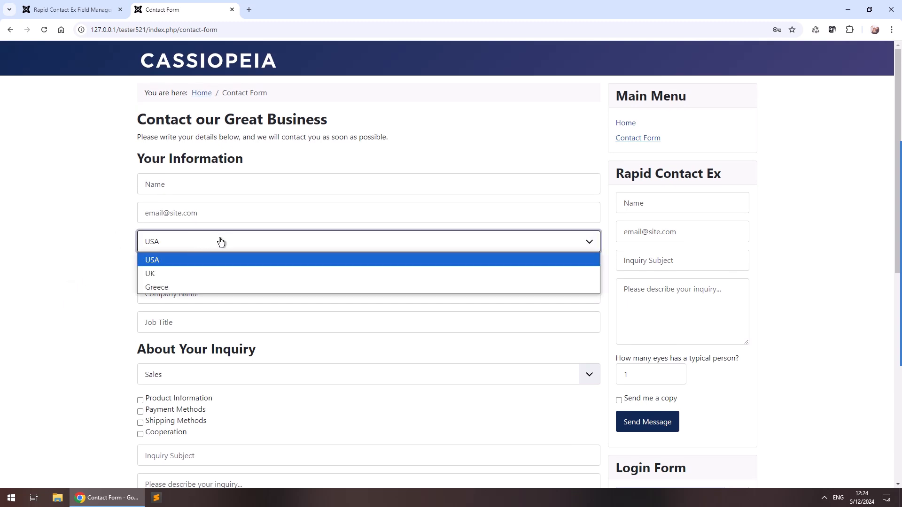
click(92, 240)
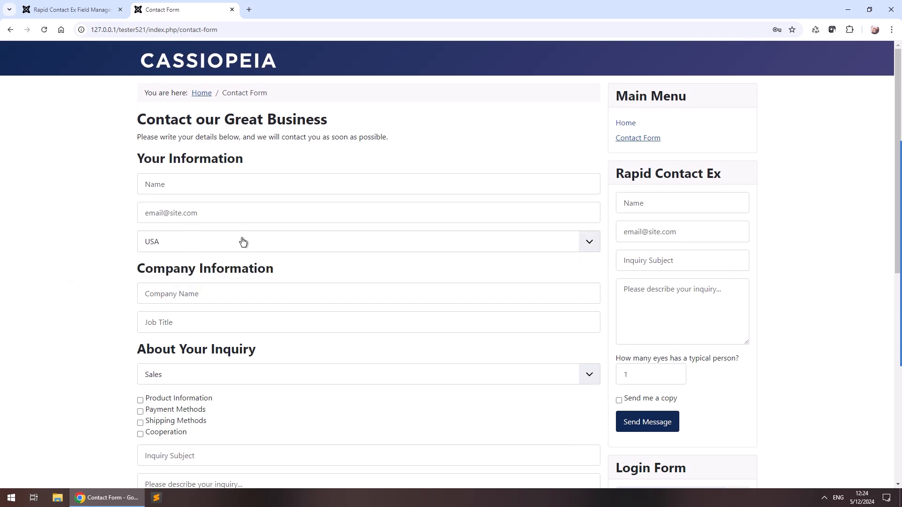